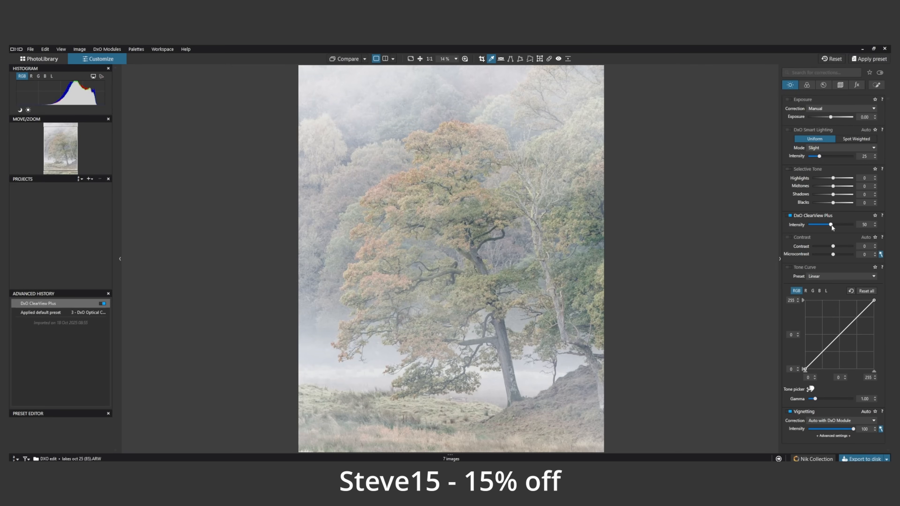
- Set the DxO ClearView Plus intensity to 41 and toggle the correction off and on to compare its effect
left_click_drag(832, 225, 829, 226)
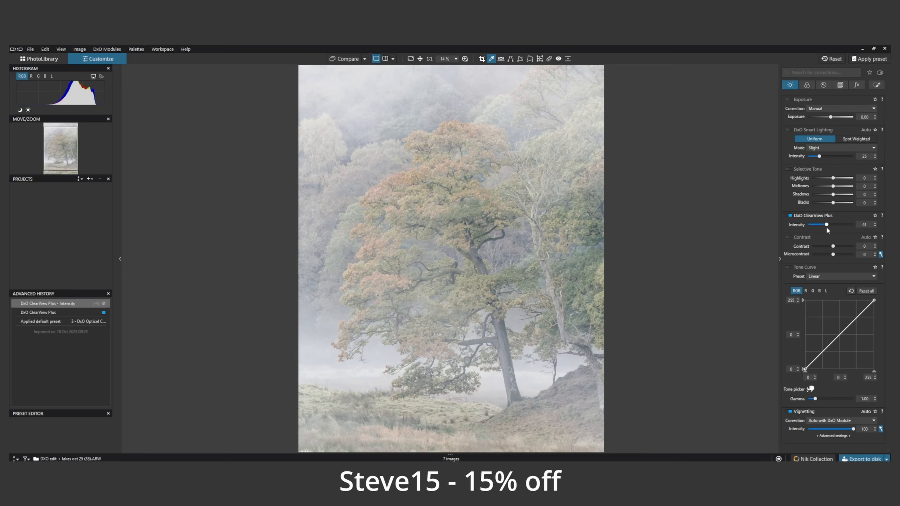
left_click(789, 215)
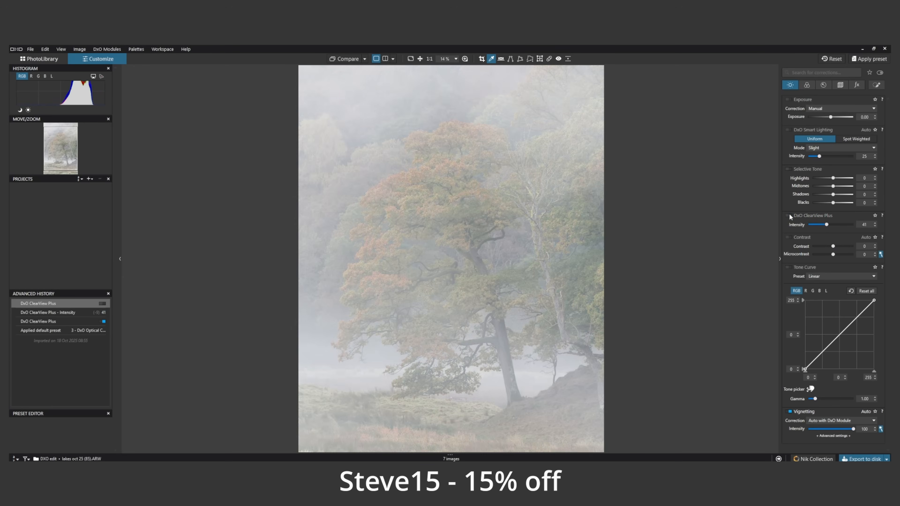
left_click(789, 215)
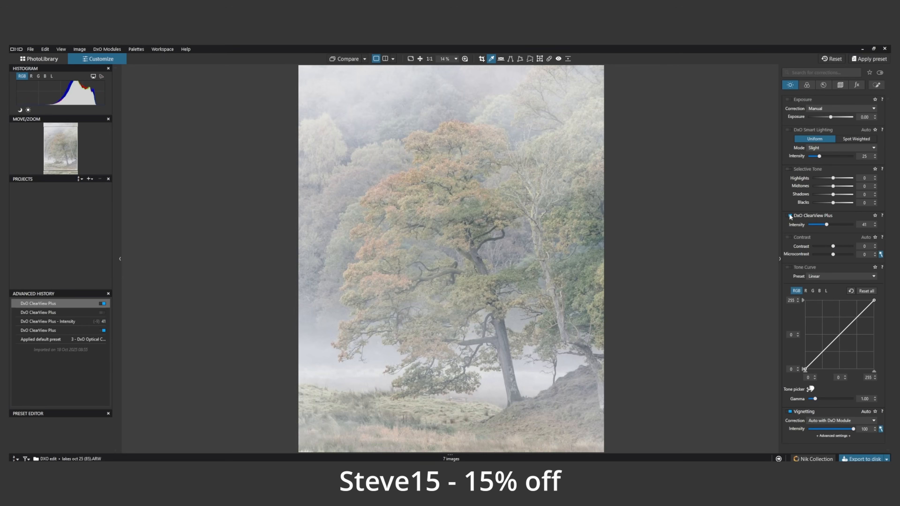
left_click(790, 215)
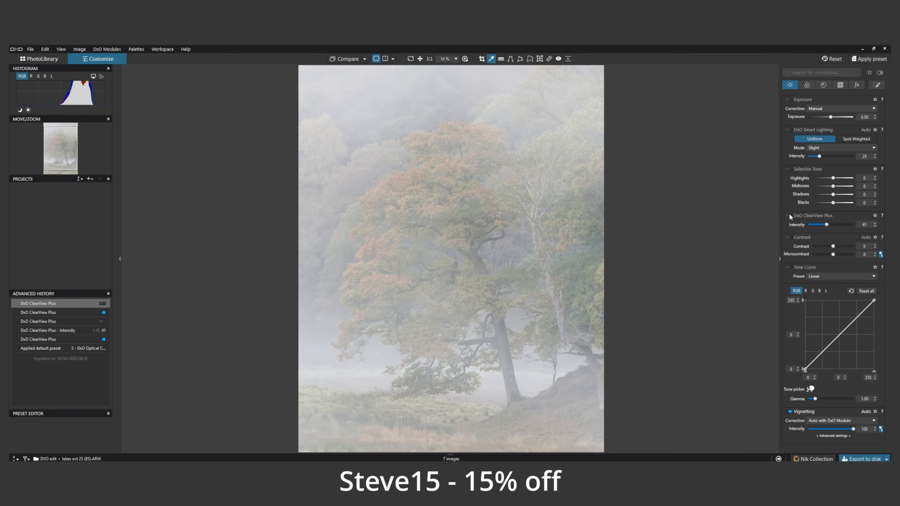
left_click(790, 214)
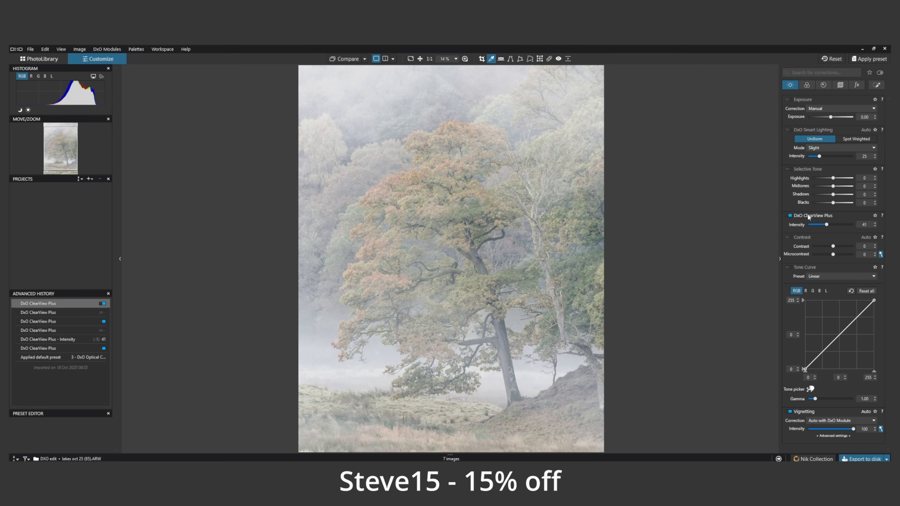
- Enable Selective Tone and set Blacks to 13, Highlights to -28, Midtones to -1 and Shadows to -41
key("ctrl+minus")
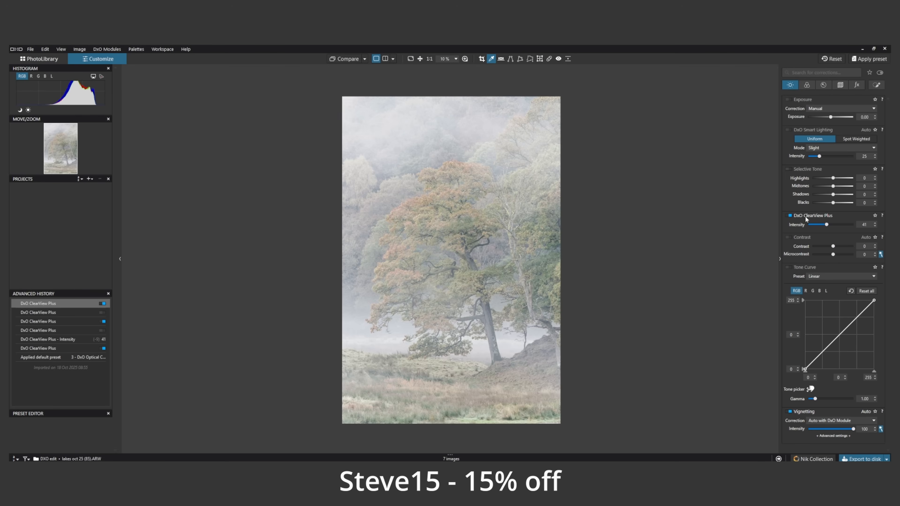
left_click(790, 169)
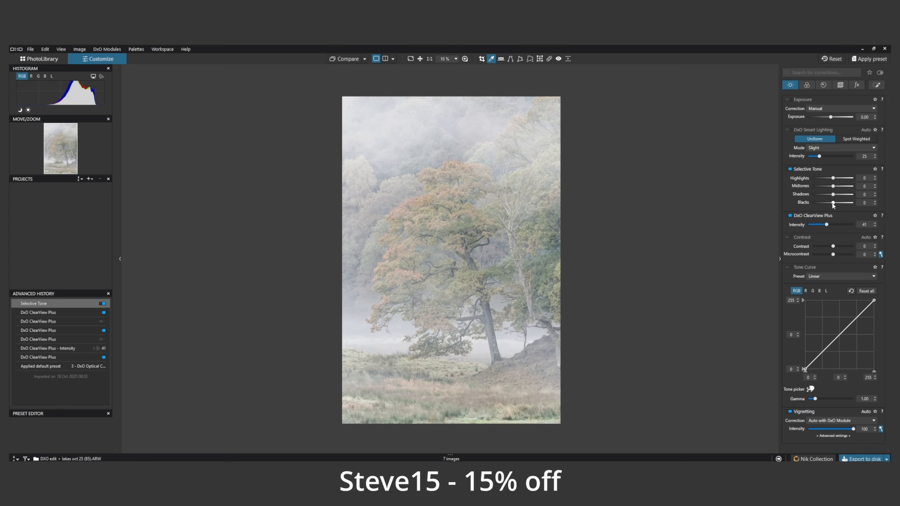
left_click_drag(833, 203, 837, 205)
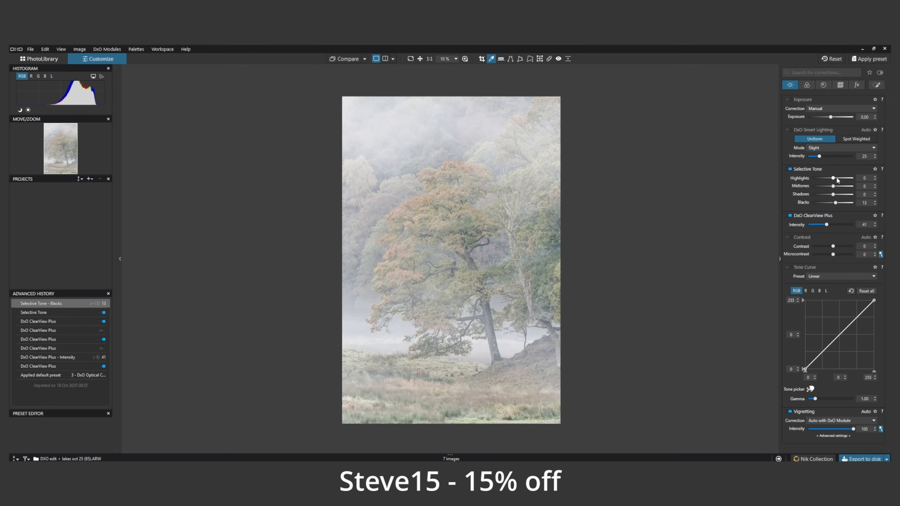
left_click_drag(834, 180, 833, 189)
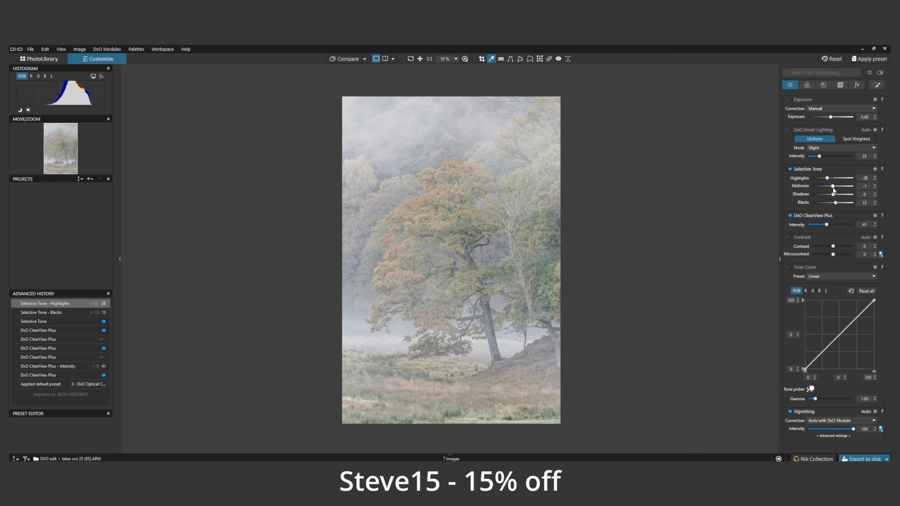
left_click_drag(833, 188, 824, 196)
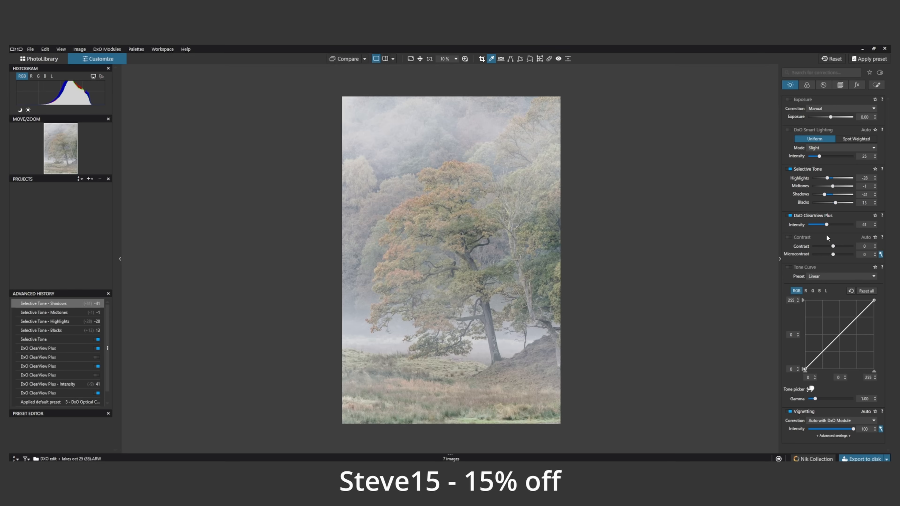
- Shape the RGB tone curve into a gentle S with darker shadows and brighter highlights, and raise Selective Tone Blacks to 41
left_click(824, 349)
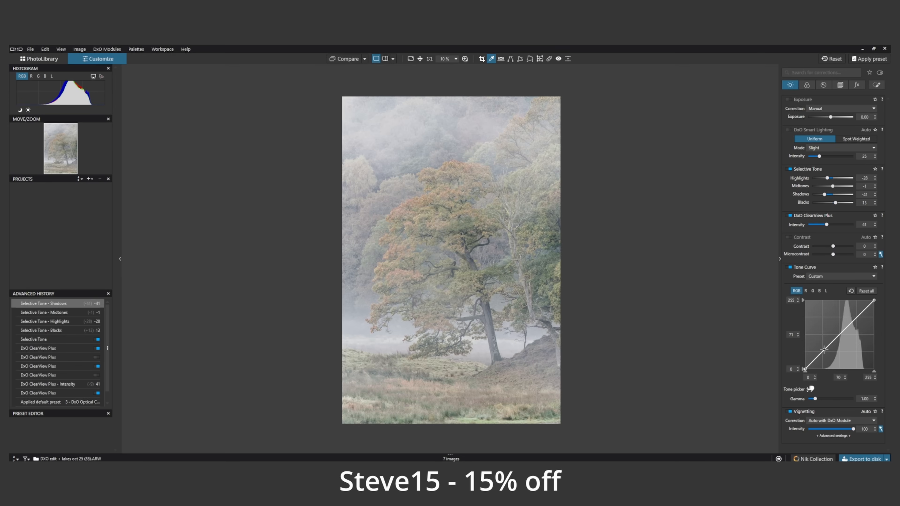
left_click_drag(824, 349, 824, 355)
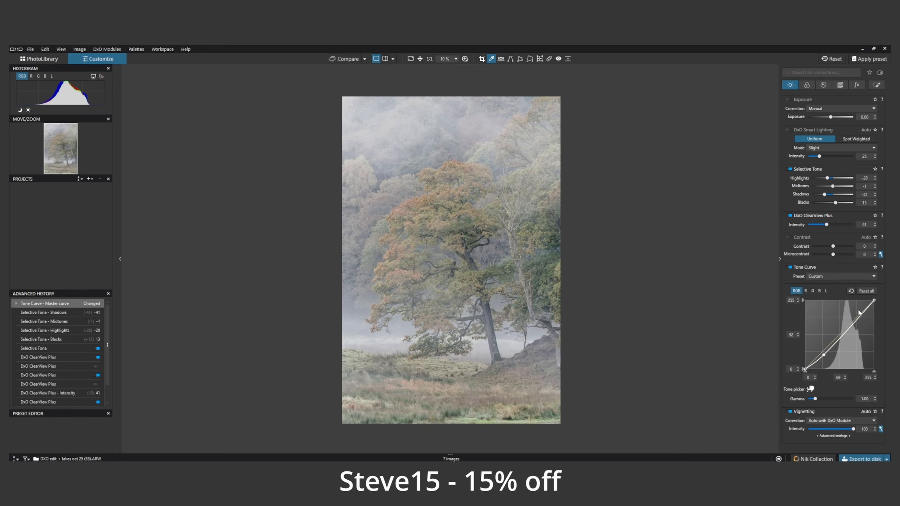
left_click_drag(859, 316, 859, 314)
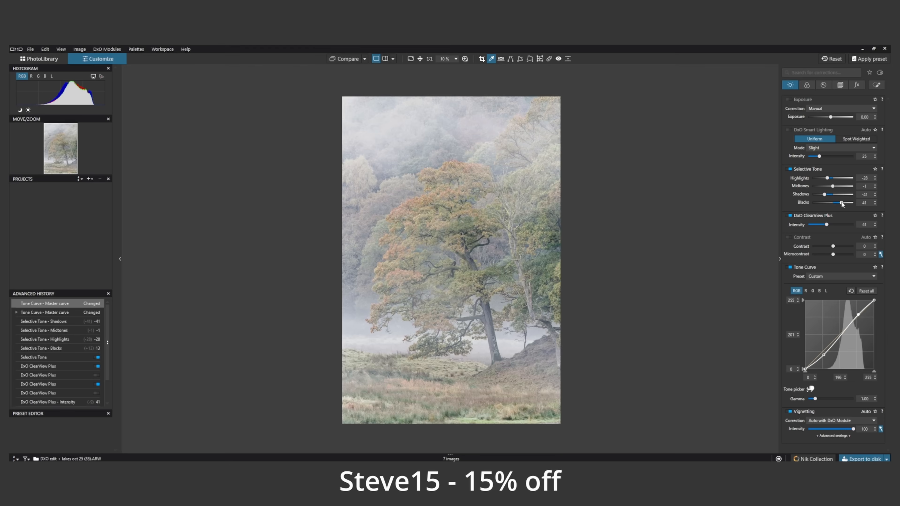
left_click_drag(831, 204, 836, 204)
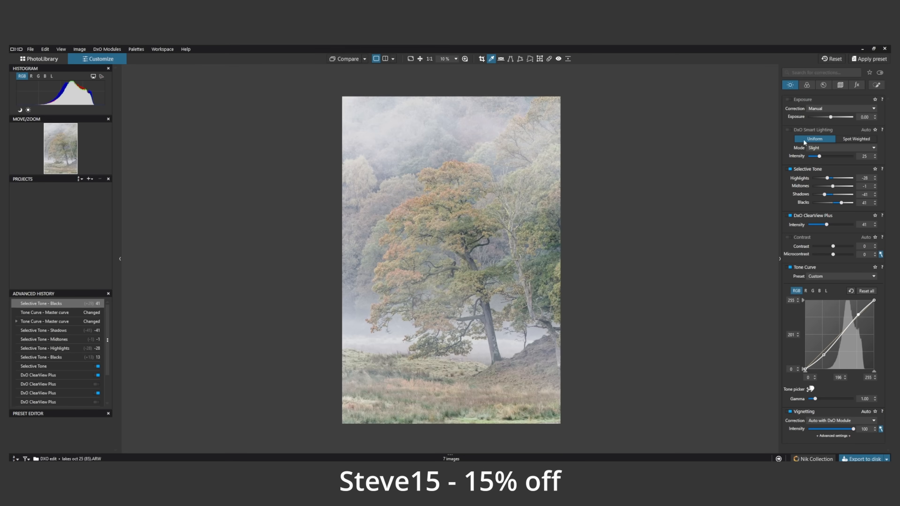
- Cool the RAW white balance slightly by setting the temperature to 6024
left_click(807, 86)
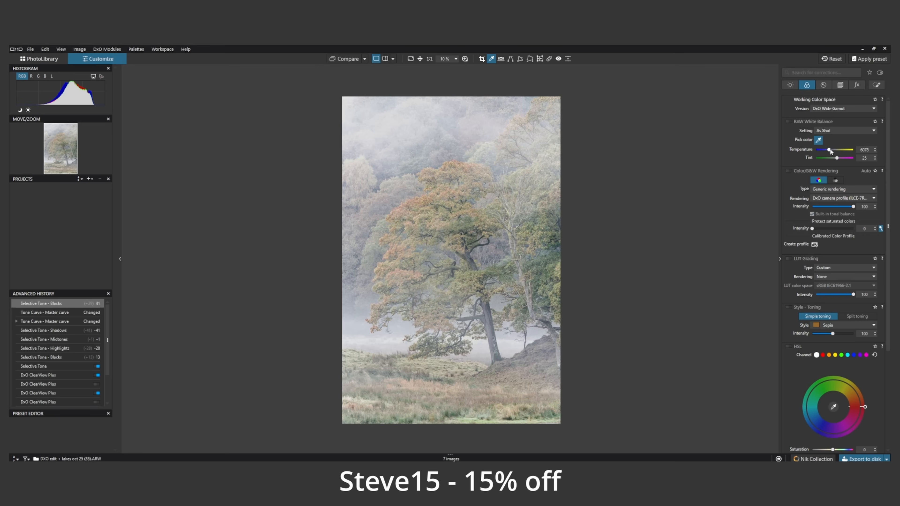
left_click_drag(830, 148, 828, 150)
left_click_drag(829, 150, 830, 150)
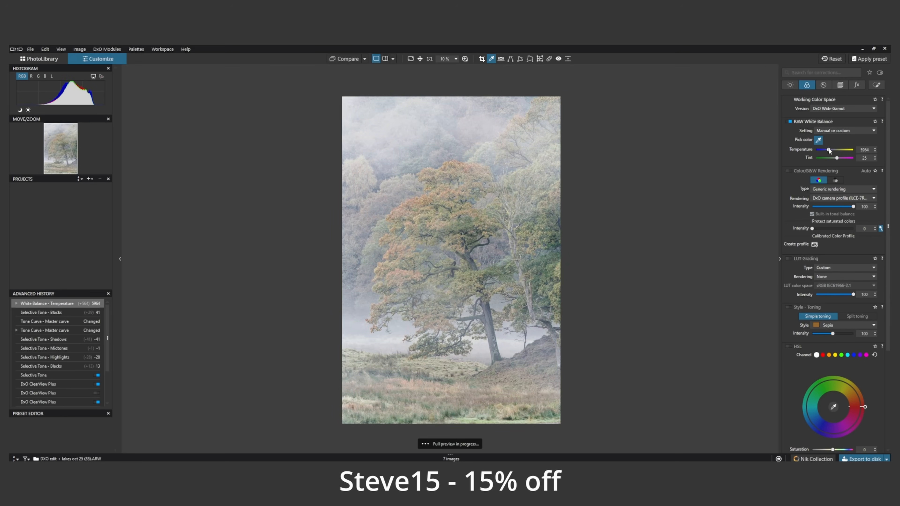
left_click(875, 149)
left_click(875, 149)
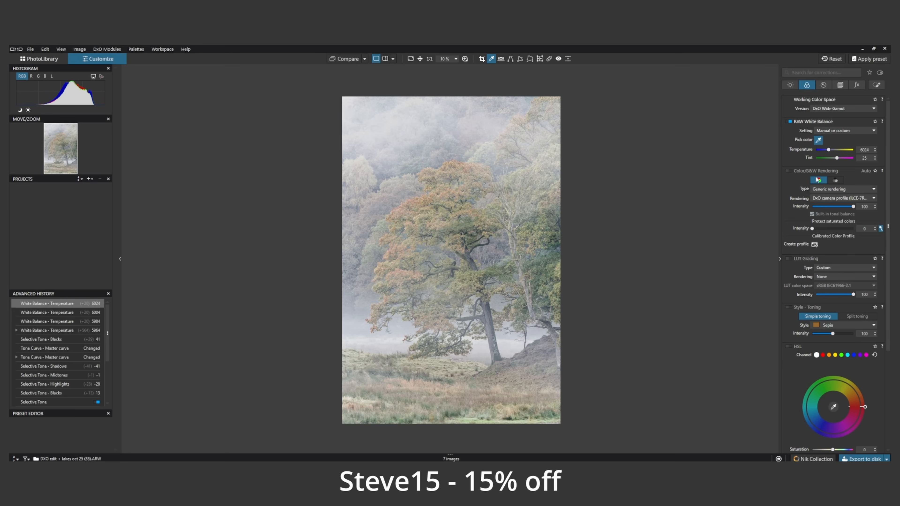
- Enable Color/B&W Rendering, compare it off and on, and choose the DxO - Vibrant rendering
left_click(789, 171)
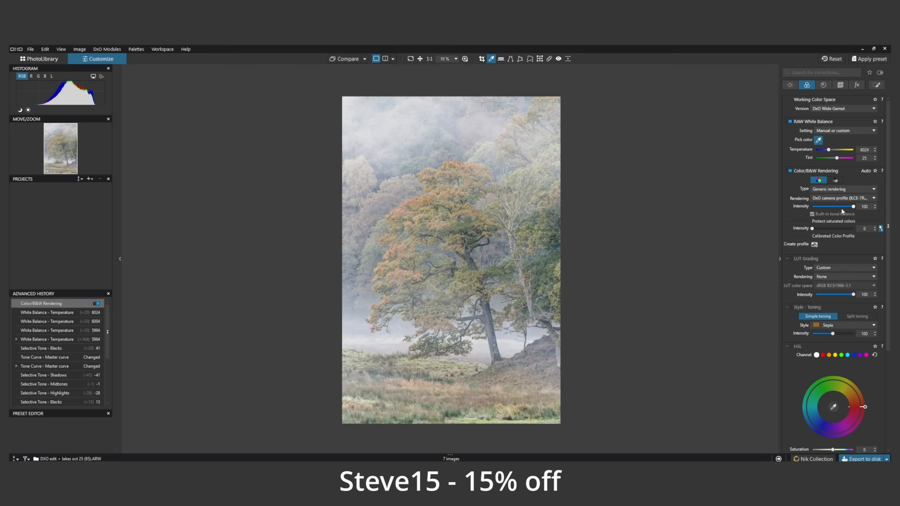
left_click(789, 171)
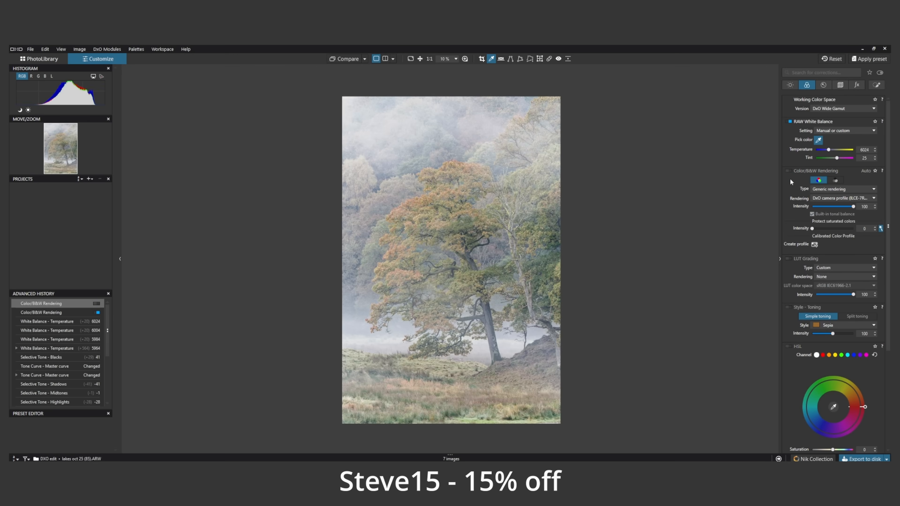
left_click(790, 171)
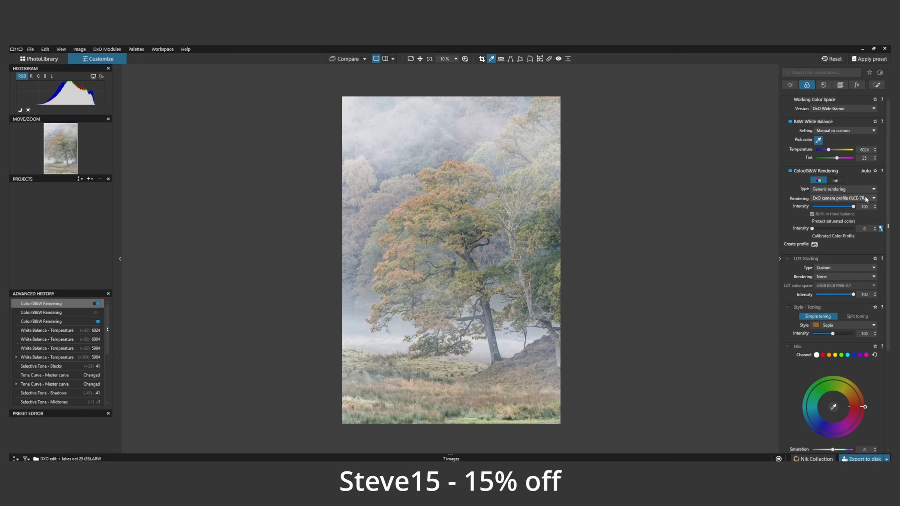
left_click(873, 199)
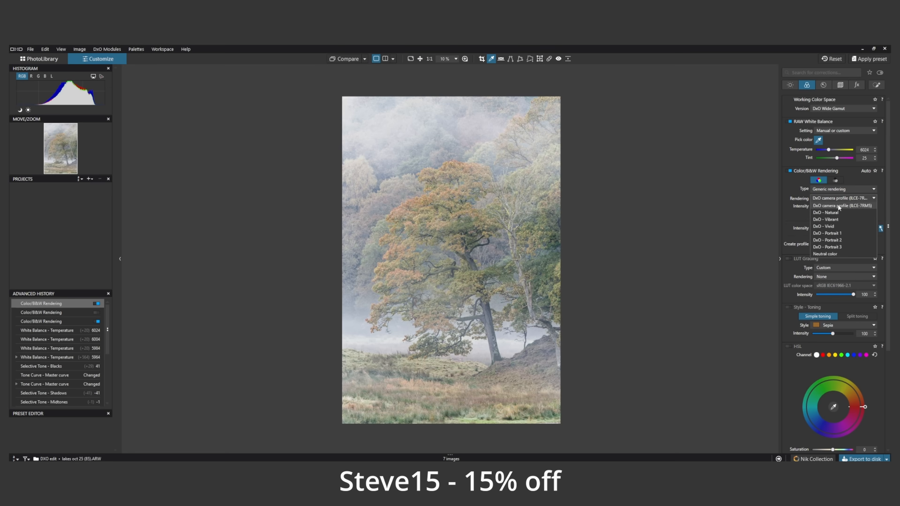
left_click(835, 218)
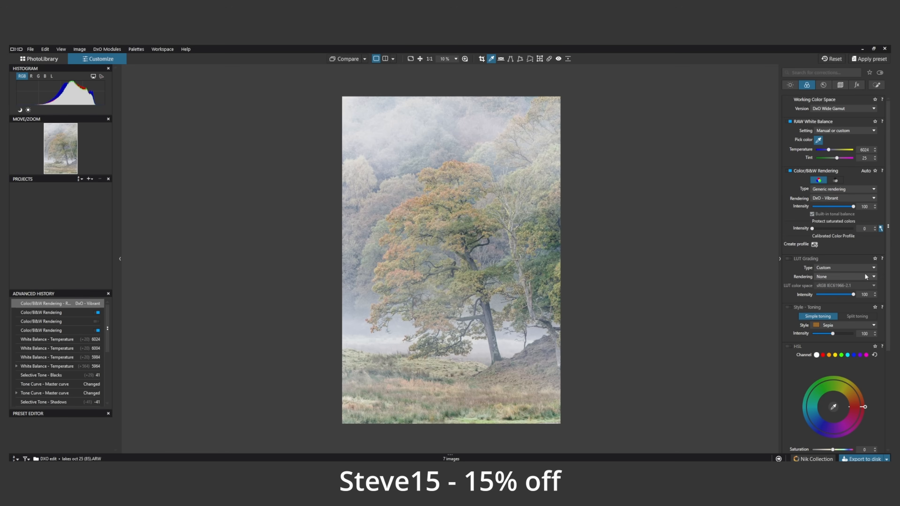
- Raise the HSL Vibrancy for all color channels to 25
scroll(849, 292, "down", 4)
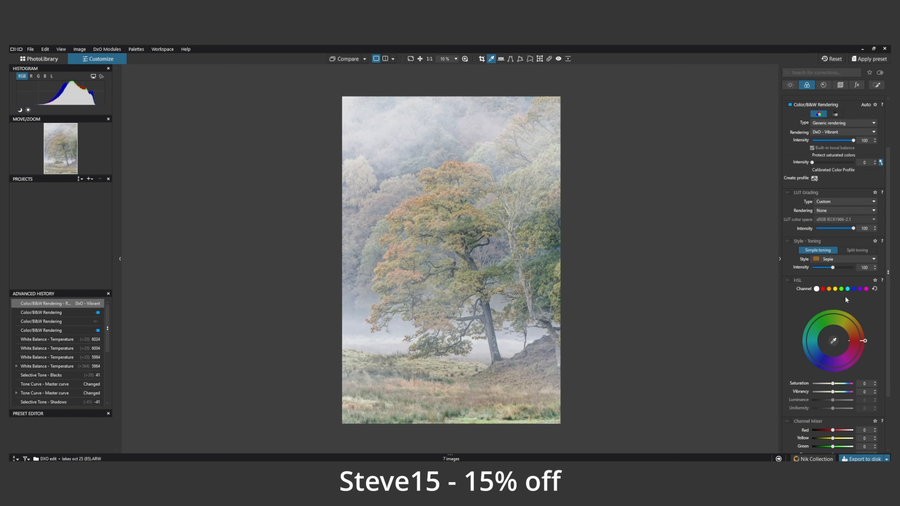
scroll(845, 296, "down", 1)
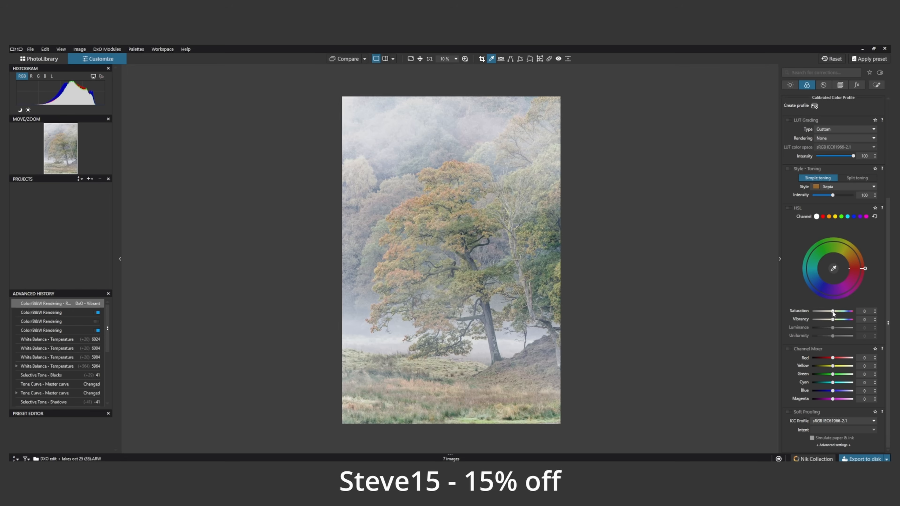
left_click_drag(833, 321, 836, 321)
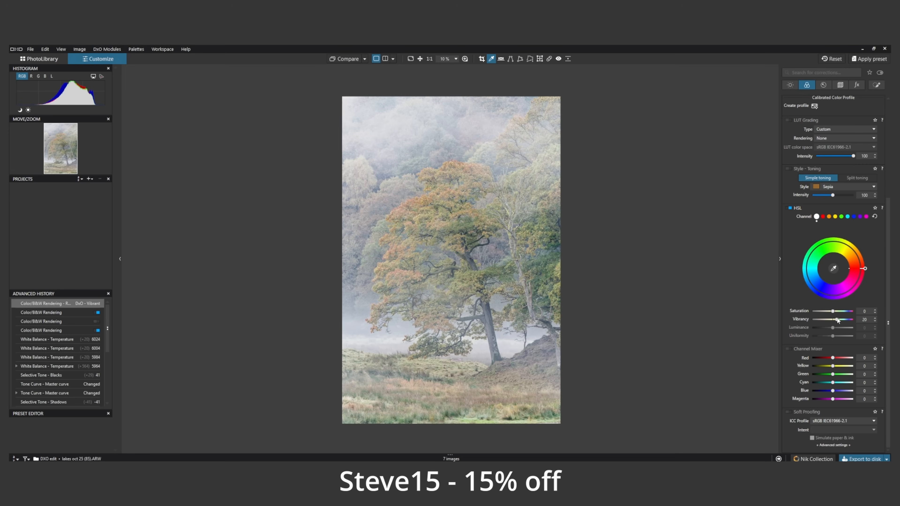
left_click_drag(838, 320, 838, 320)
left_click_drag(838, 320, 838, 320)
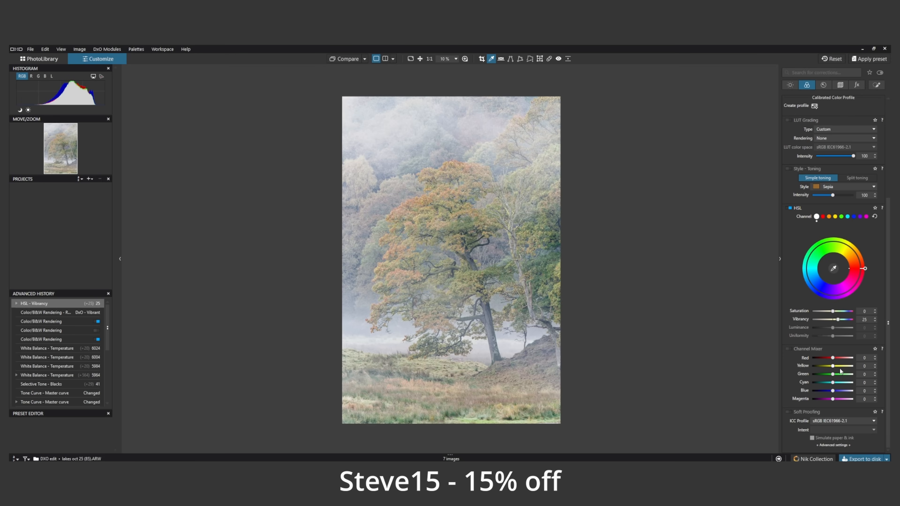
- Enable the Channel Mixer and set Yellow to -8 and Red to -7
left_click(790, 350)
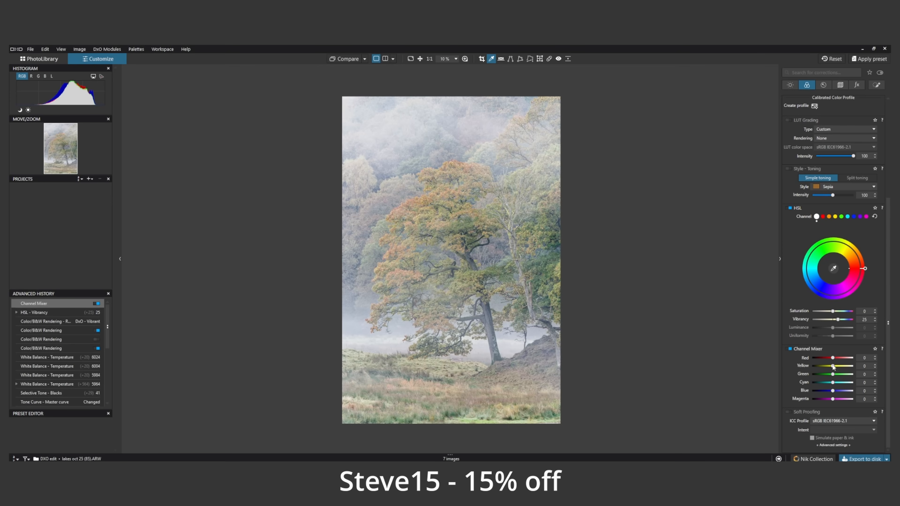
left_click_drag(834, 367, 833, 367)
left_click_drag(833, 367, 831, 368)
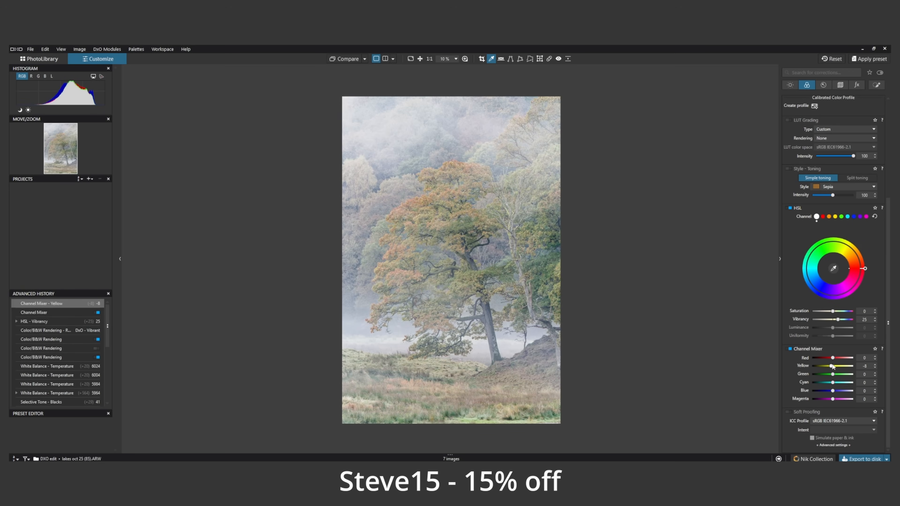
left_click_drag(834, 359, 831, 359)
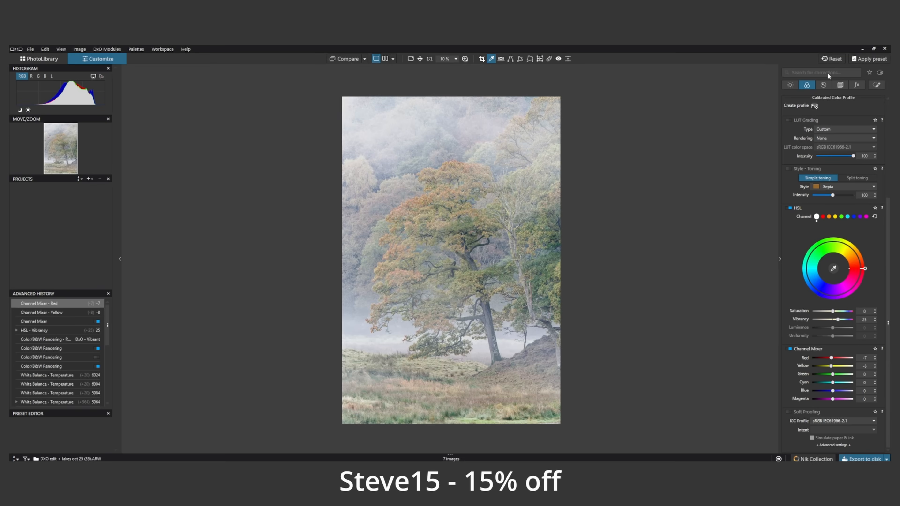
- Enable Unsharp Mask and set its intensity to 182
left_click(824, 86)
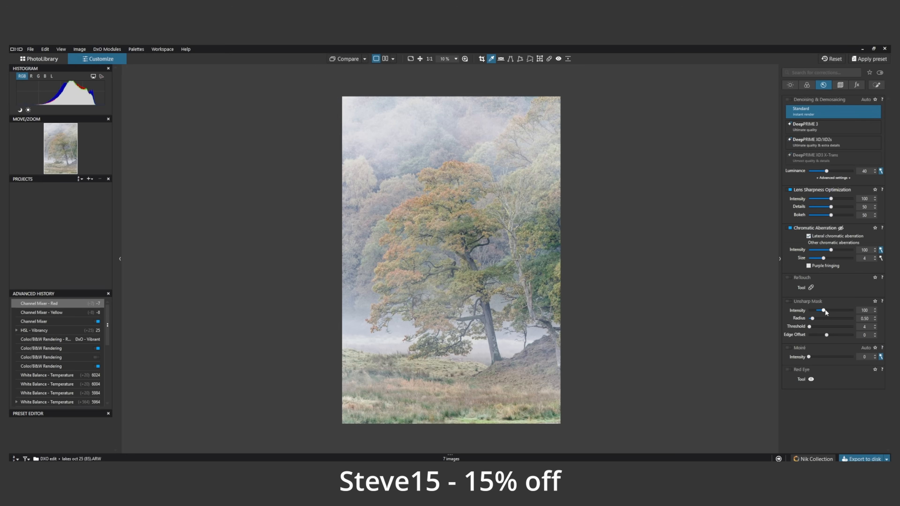
left_click(788, 302)
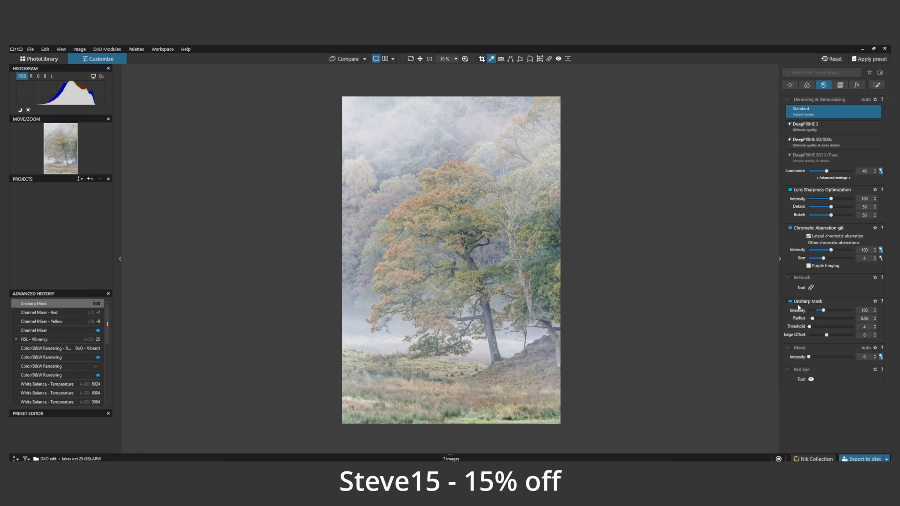
left_click_drag(824, 311, 831, 312)
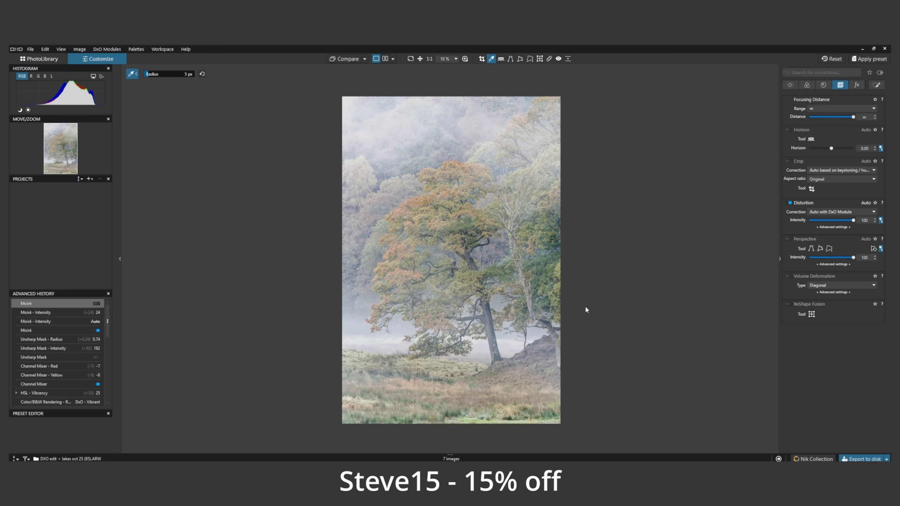
- Enable Crop and trim a narrow strip off the photo's lower edge, keeping the original 2:3 ratio at about 6162 × 9243 px
left_click(790, 161)
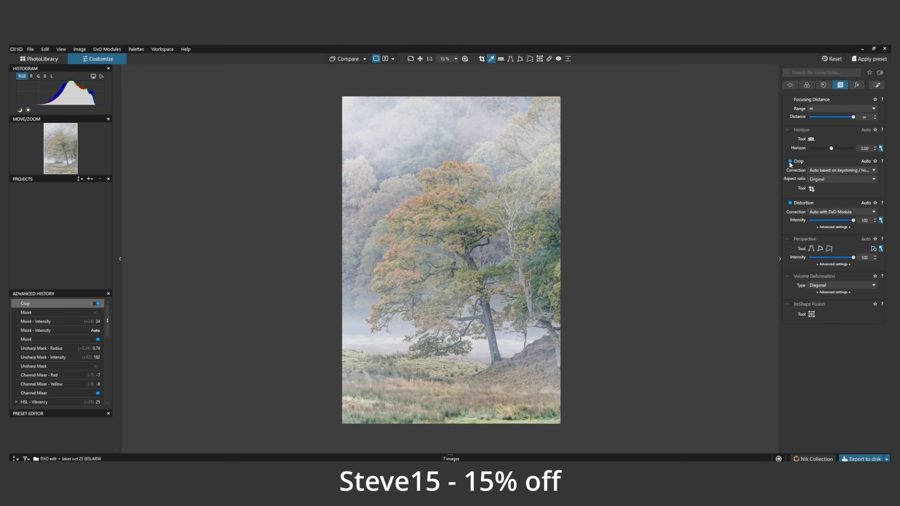
left_click(812, 189)
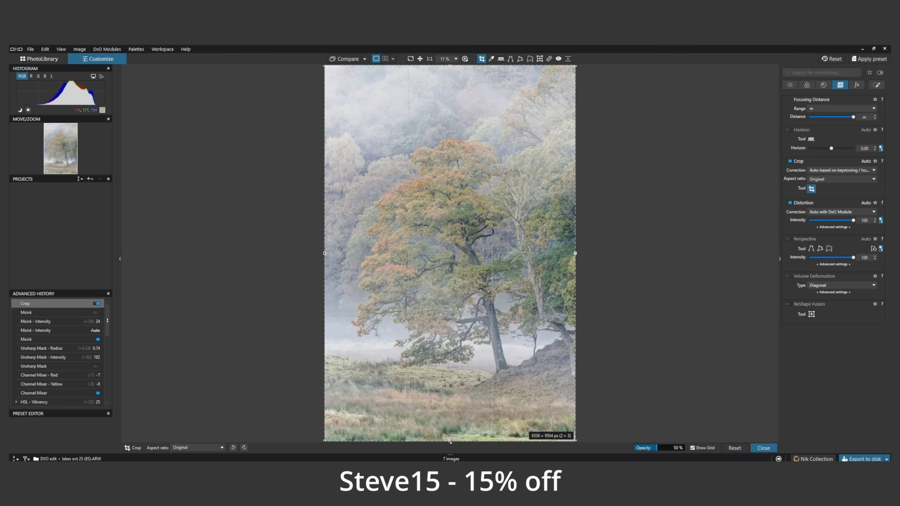
left_click_drag(450, 441, 451, 430)
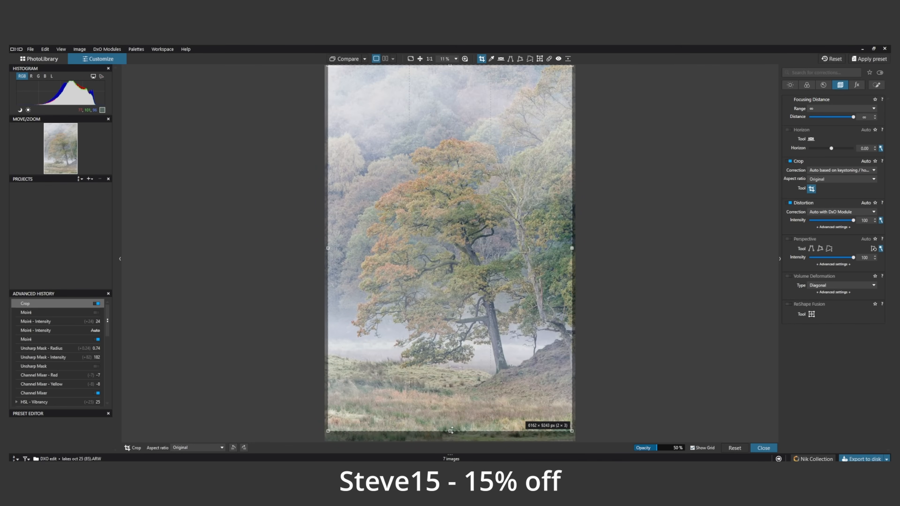
key("Return")
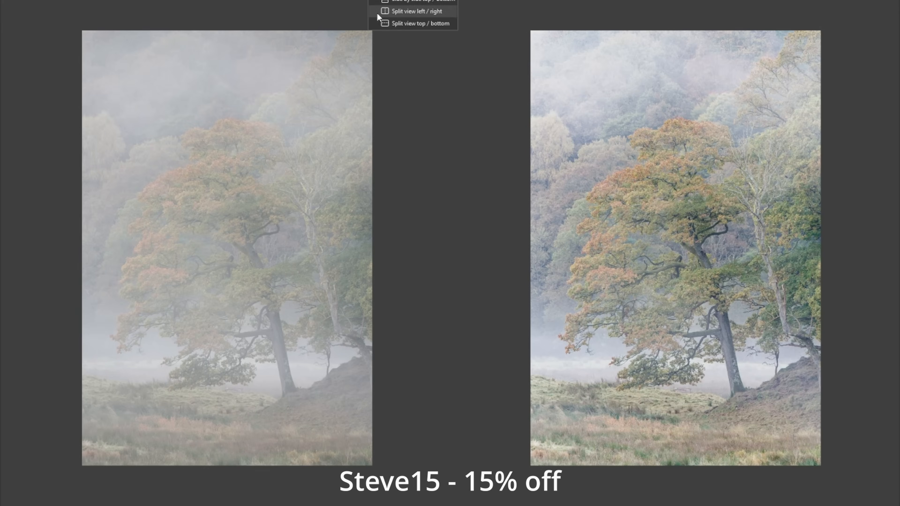
- Compare the original and edited photo in top/bottom and left/right split views
left_click(387, 23)
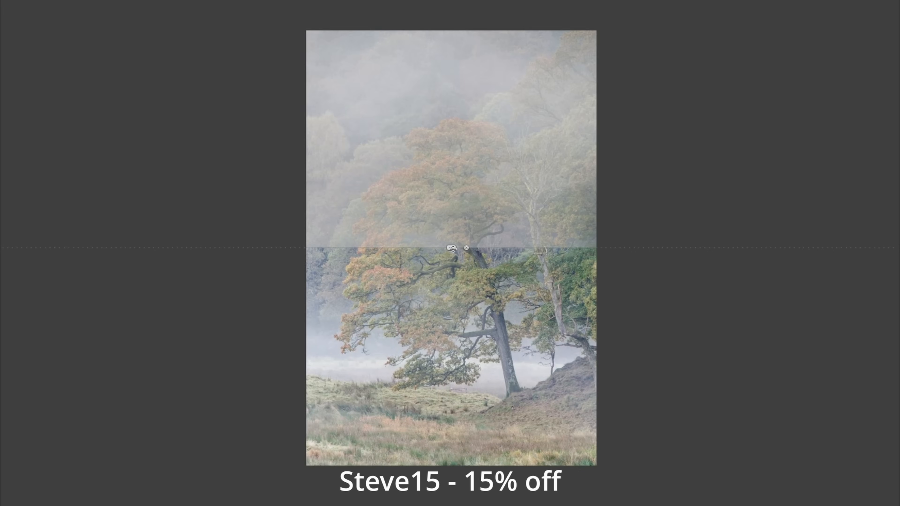
left_click_drag(445, 247, 424, 259)
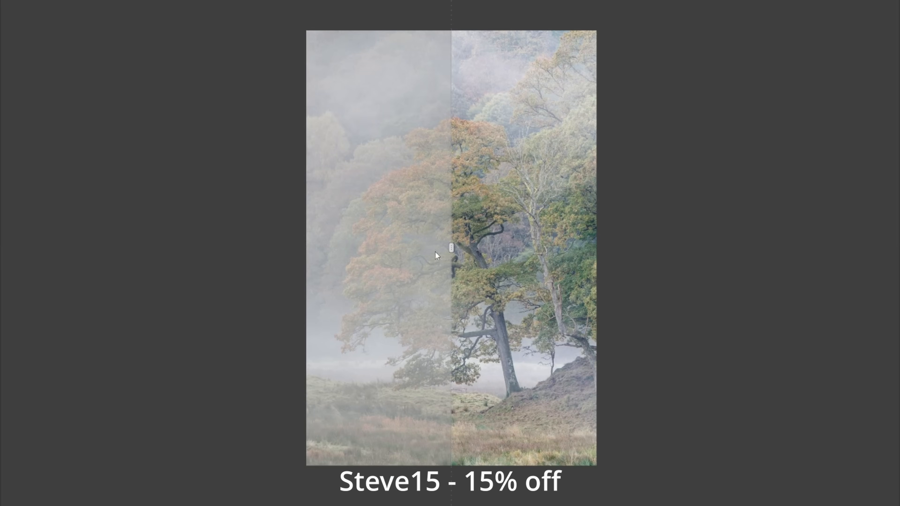
mouse_move(448, 244)
left_mouse_down()
mouse_move(335, 245)
mouse_move(465, 248)
mouse_move(336, 246)
mouse_move(478, 247)
mouse_move(434, 245)
mouse_move(457, 247)
left_mouse_up()
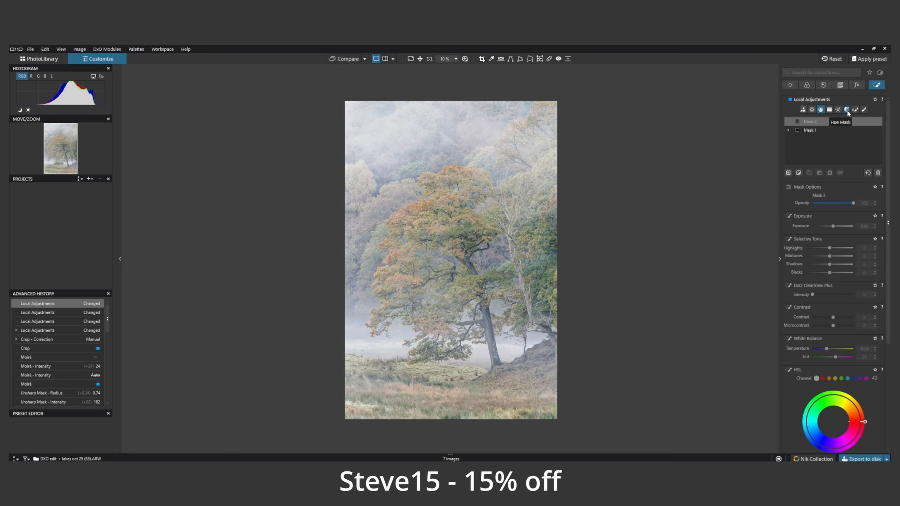
- Add a hue mask sampled from the mist beside the tree and set its Highlights to 58 and Blacks to 42
left_click(847, 110)
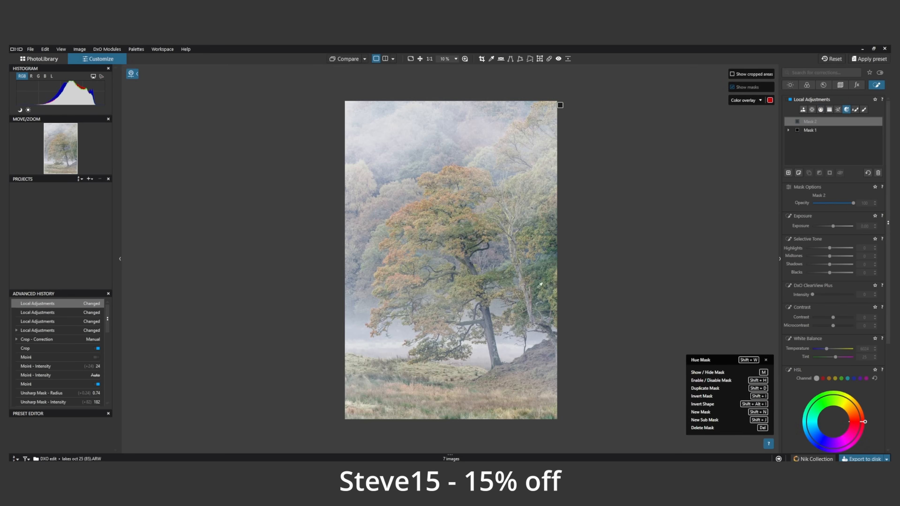
left_click(396, 338)
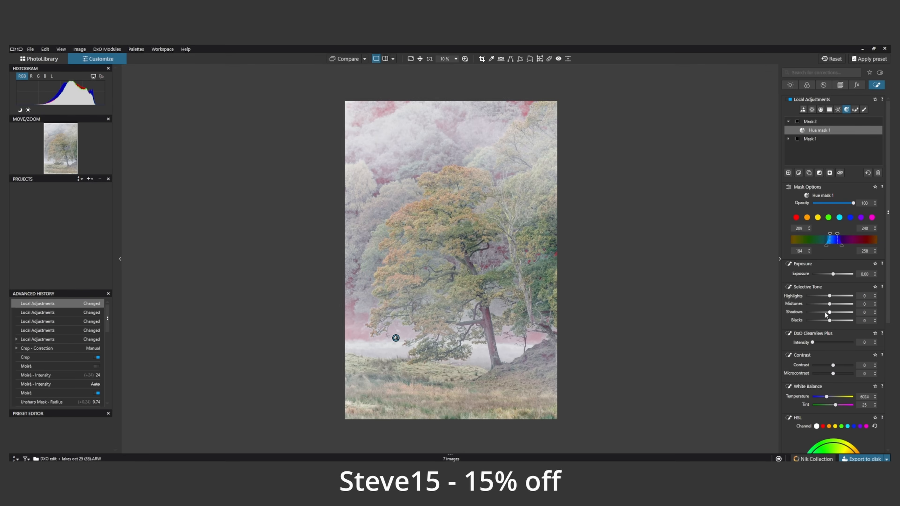
left_click_drag(831, 298, 841, 322)
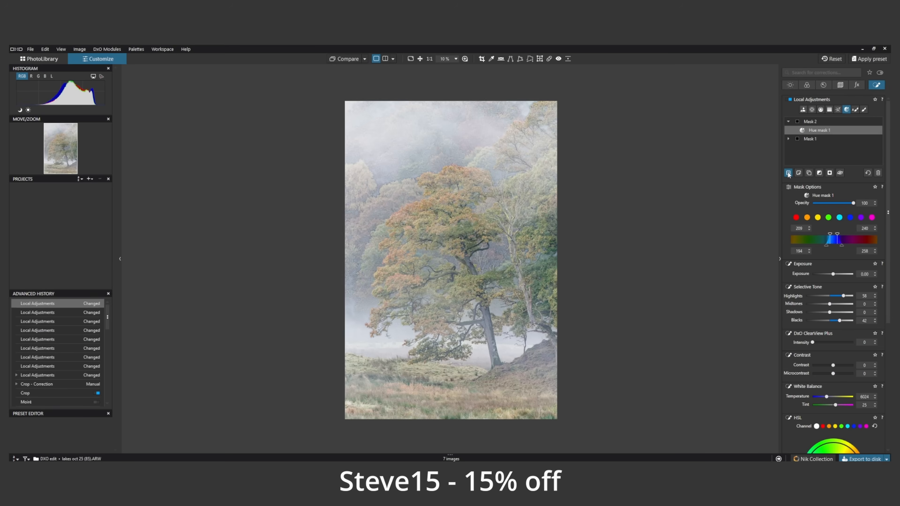
- Add another empty local adjustment mask and reduce the opacity of Mask 2 to 33
left_click(789, 173)
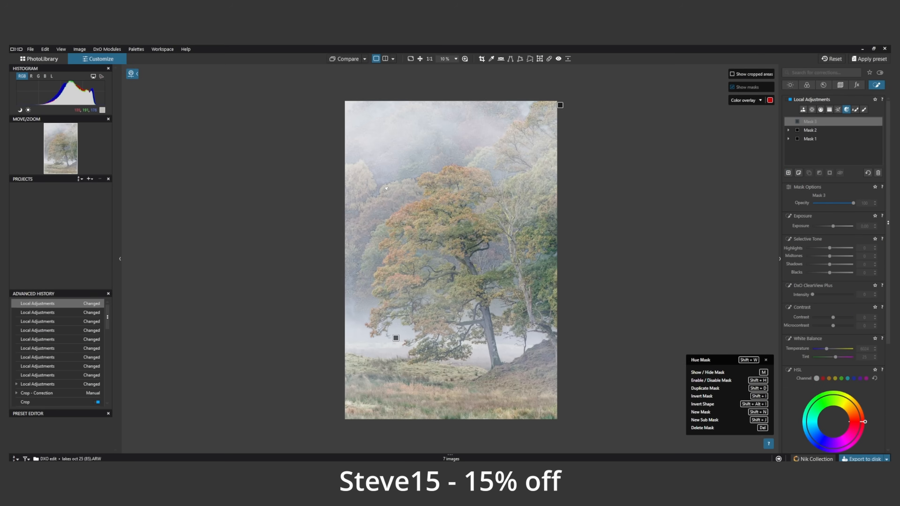
left_click(810, 130)
left_click_drag(854, 204, 827, 208)
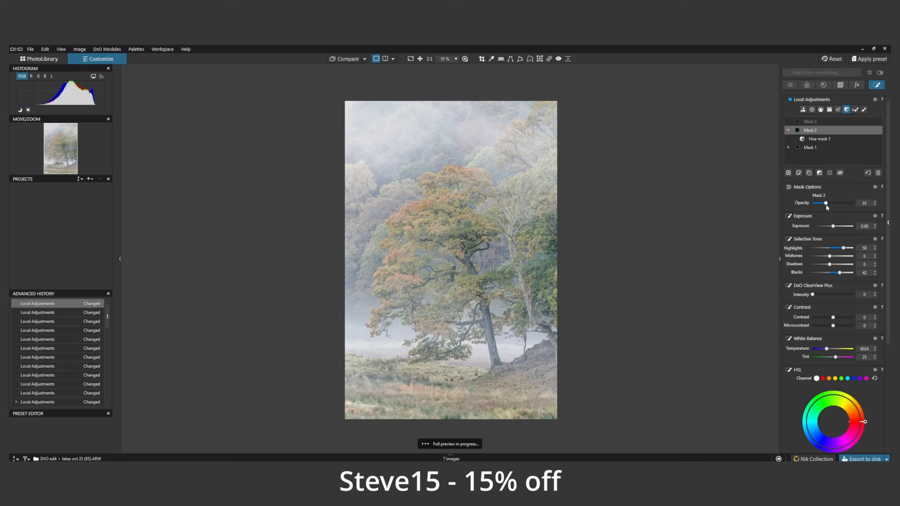
- Build Mask 3 as a hue mask sampled from the bluish woodland behind the tree, with Exposure 0.44 and opacity 19
left_click(812, 120)
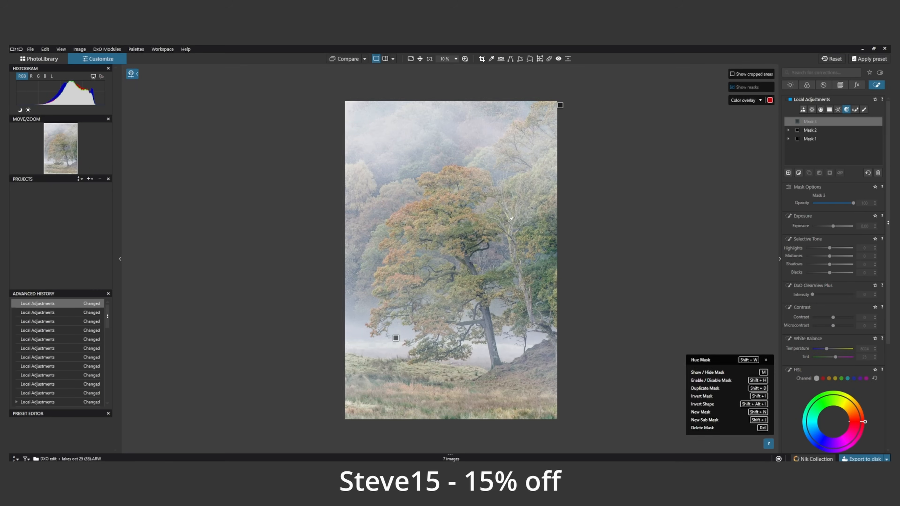
left_click(370, 246)
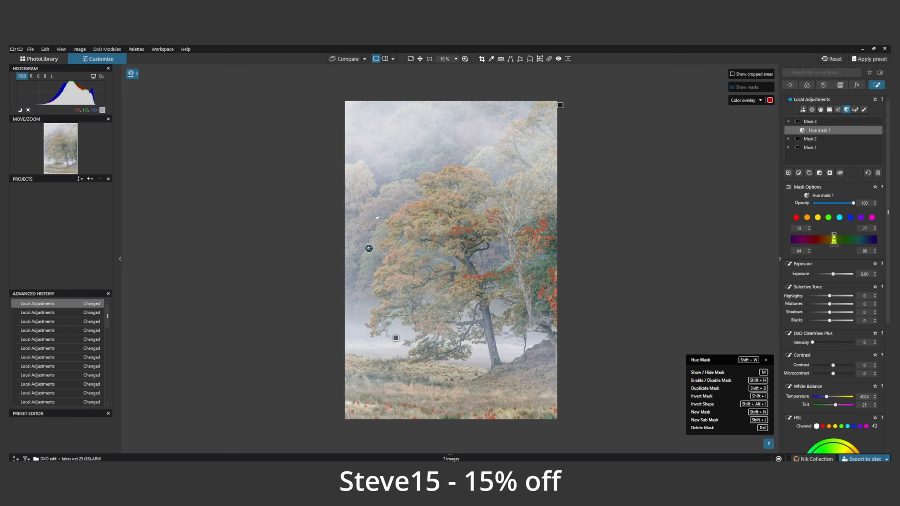
left_click(373, 221)
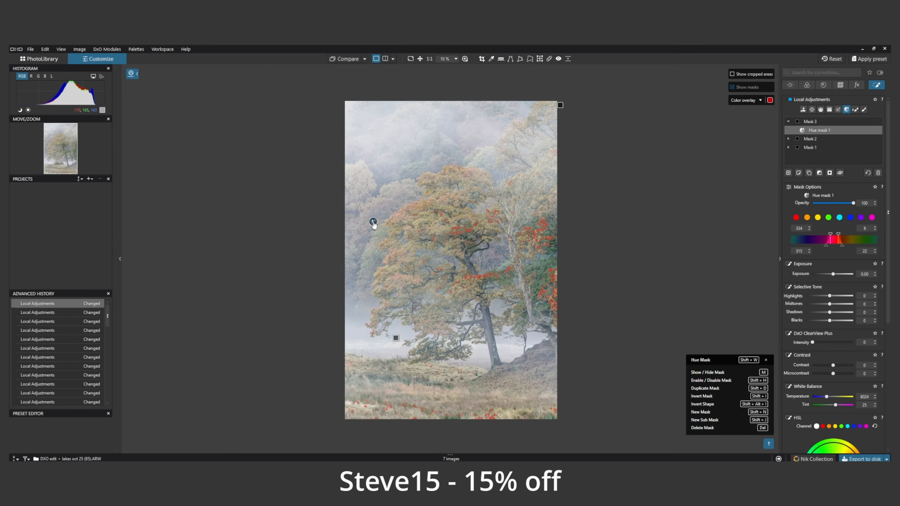
left_click(383, 214)
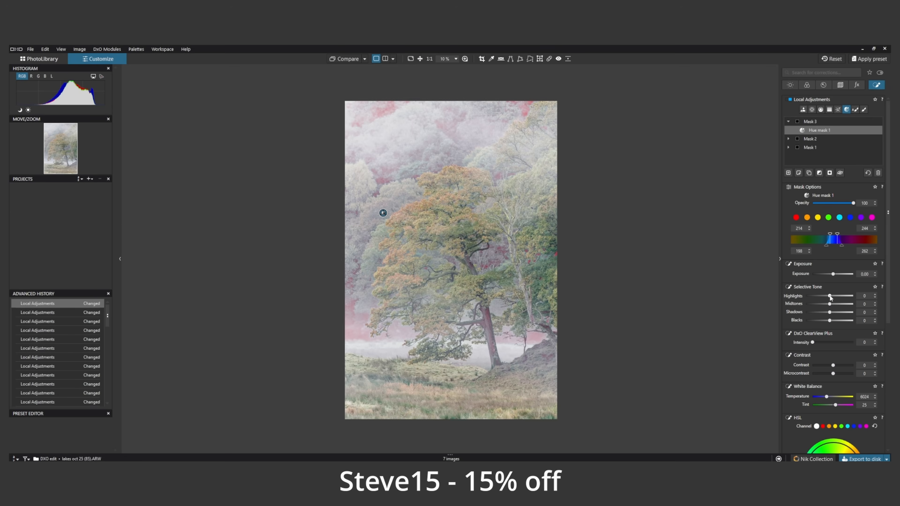
left_click_drag(833, 275, 836, 274)
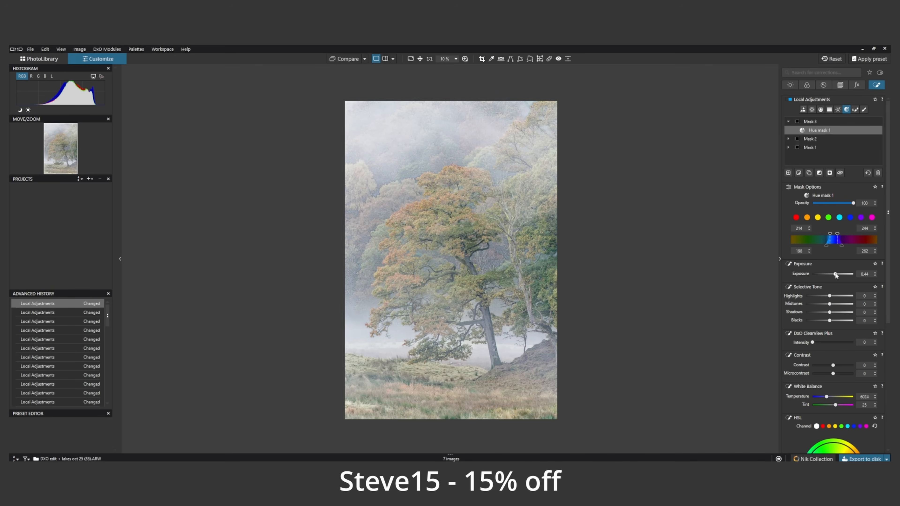
left_click_drag(852, 203, 820, 208)
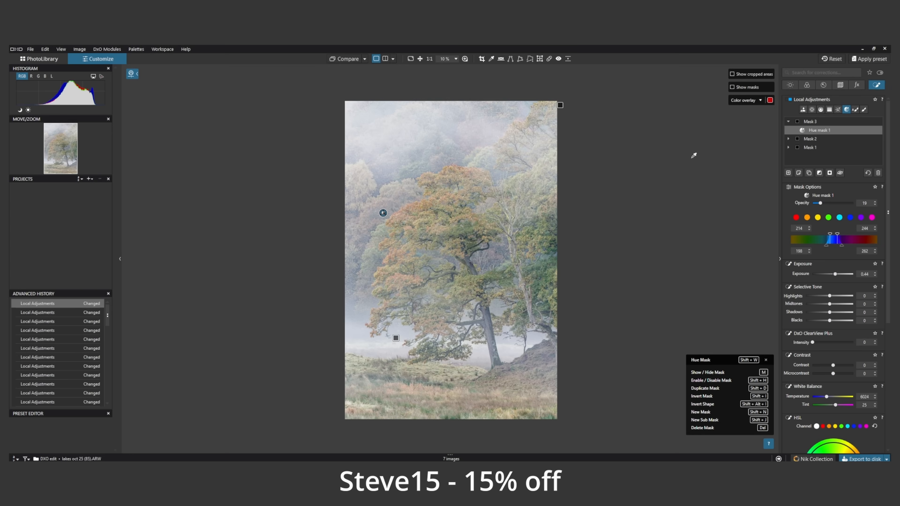
- Add a new mask and brush it broadly over the main tree's canopy and branches
left_click(788, 173)
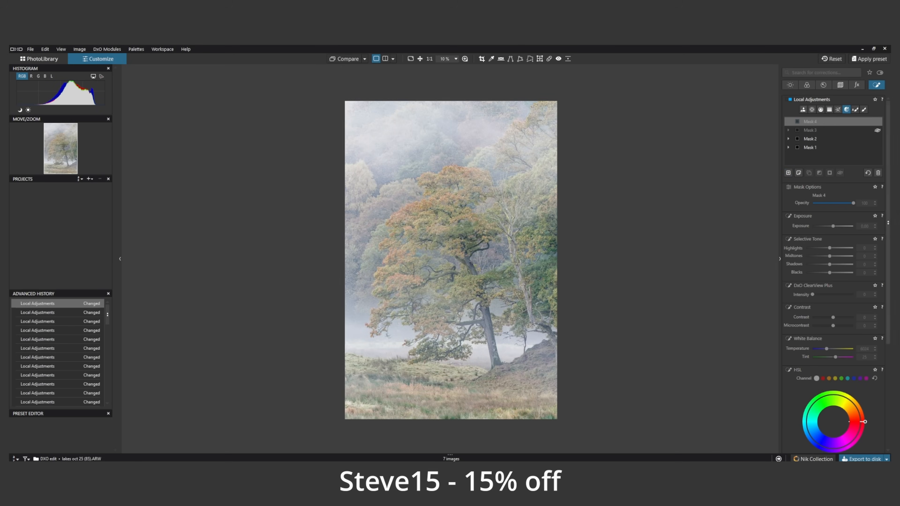
left_click(864, 110)
left_click(472, 203)
mouse_move(473, 203)
left_mouse_down()
mouse_move(445, 211)
mouse_move(442, 222)
mouse_move(454, 212)
mouse_move(430, 236)
mouse_move(448, 277)
mouse_move(443, 321)
mouse_move(461, 319)
left_mouse_up()
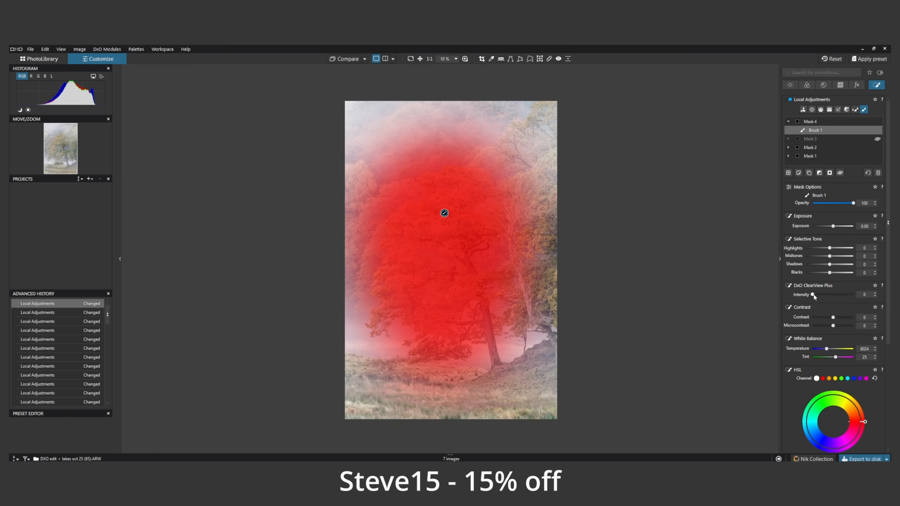
- Set the brushed tree area's ClearView Plus intensity to 13, Contrast to 3 and Microcontrast to 21
left_click_drag(814, 295, 817, 295)
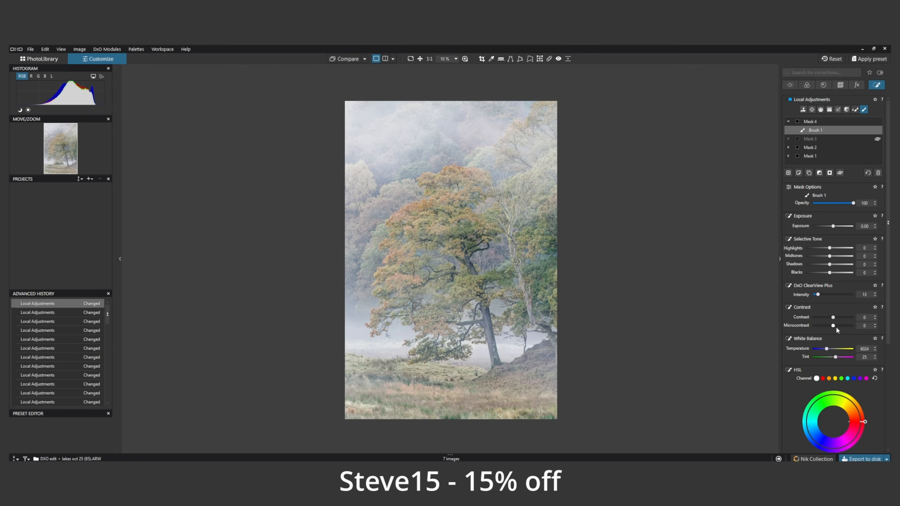
left_click_drag(835, 318, 836, 319)
left_click_drag(836, 319, 838, 327)
- Compare the photo with the Brush 1 adjustment off and on, and against the original in the comparison view
left_click(878, 131)
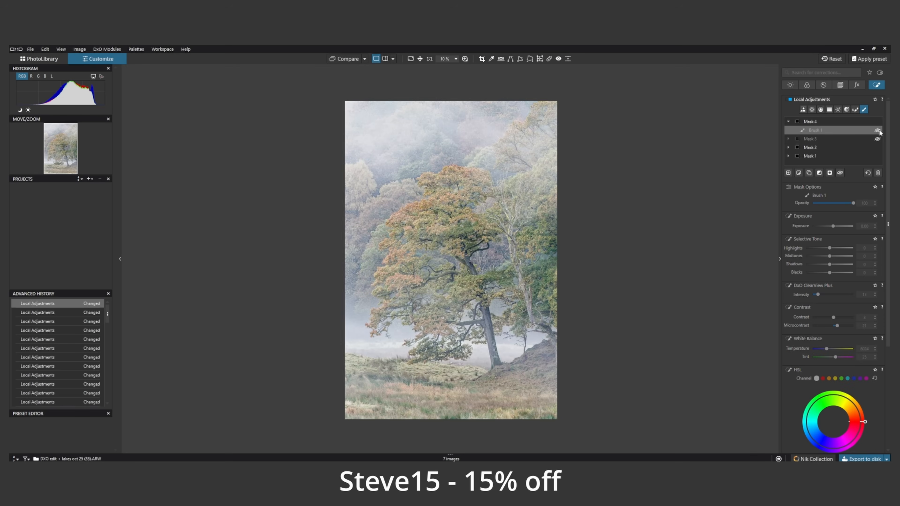
left_click(879, 131)
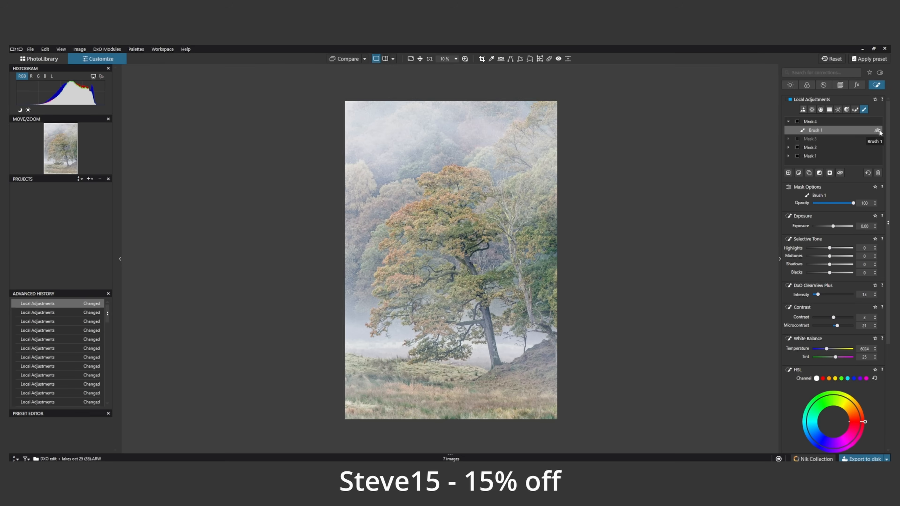
left_click(385, 59)
mouse_move(458, 260)
left_mouse_down()
mouse_move(476, 258)
mouse_move(399, 263)
mouse_move(457, 265)
mouse_move(427, 278)
left_mouse_up()
left_click(376, 59)
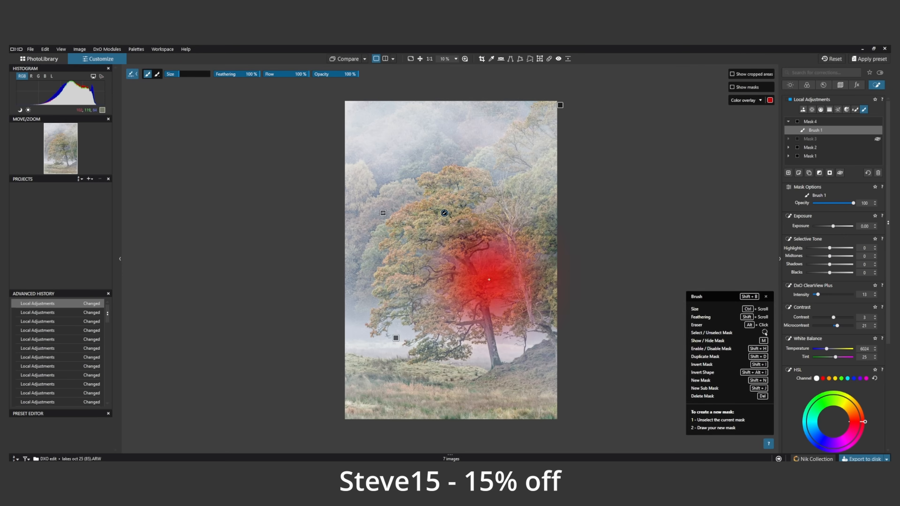
- Export the edited photo to Nik Collection and open it in Nik 8 Dfine
right_click(457, 262)
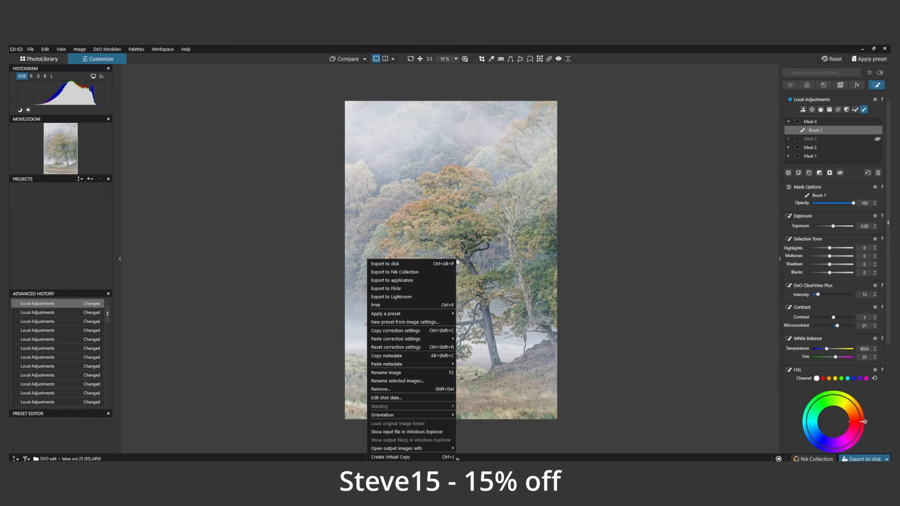
left_click(415, 271)
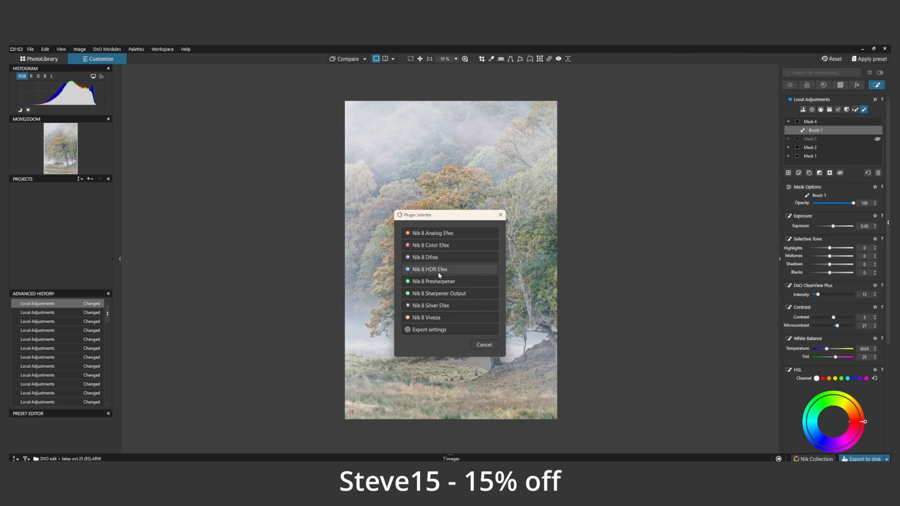
left_click(430, 256)
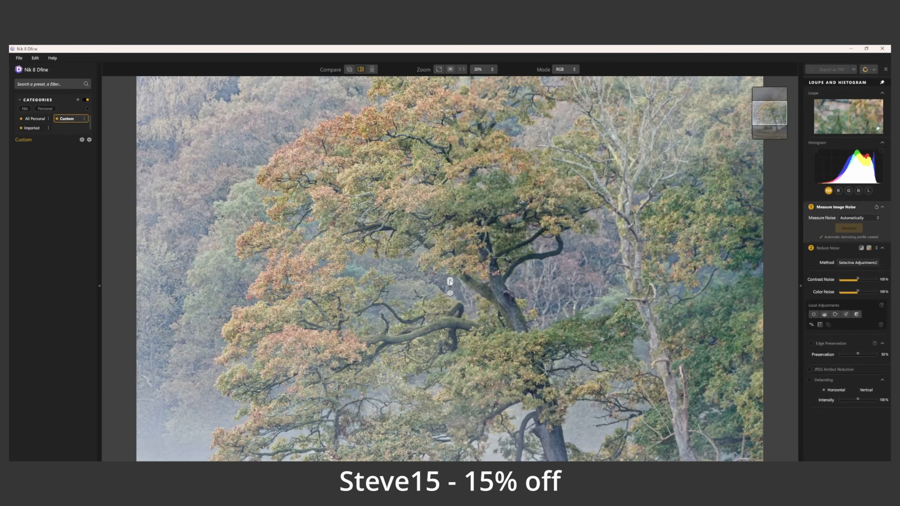
- Raise the Color Noise reduction above 100% and compare the tree before and after in the split view
left_click_drag(506, 284, 502, 284)
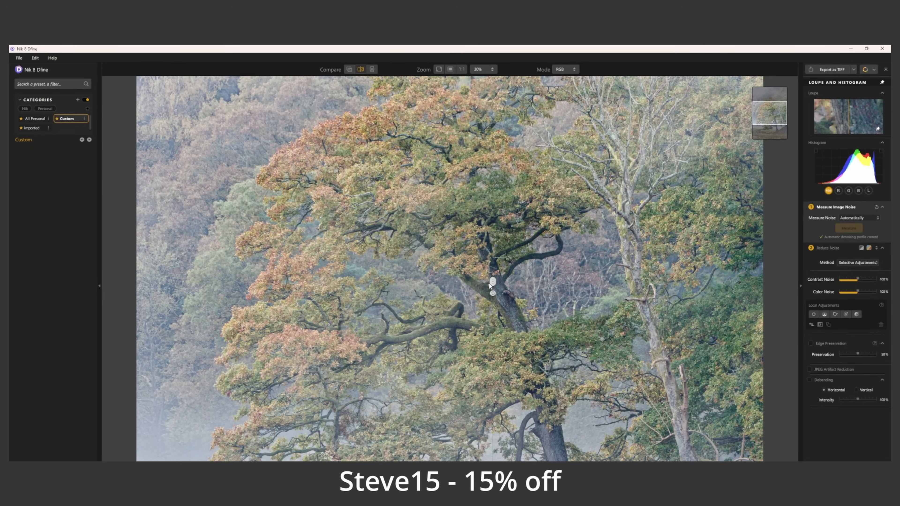
left_click_drag(857, 292, 863, 291)
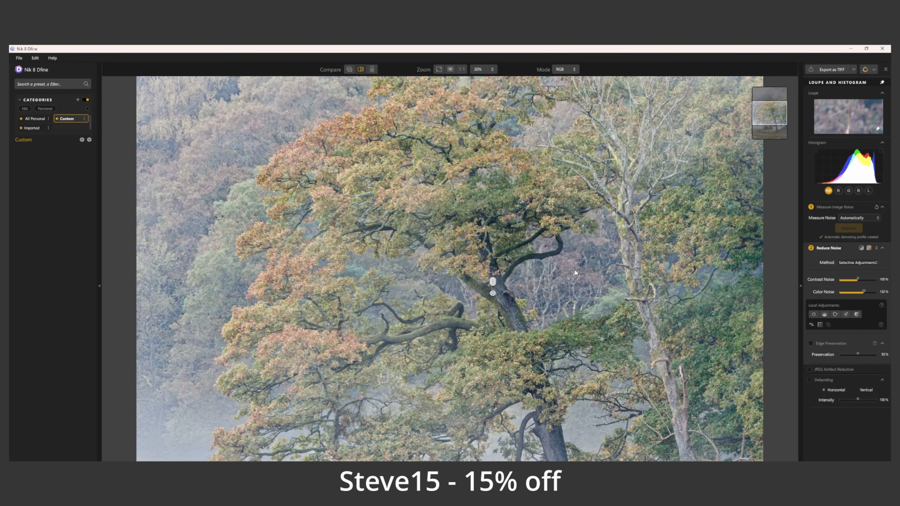
left_click_drag(493, 282, 409, 285)
left_click_drag(325, 284, 504, 277)
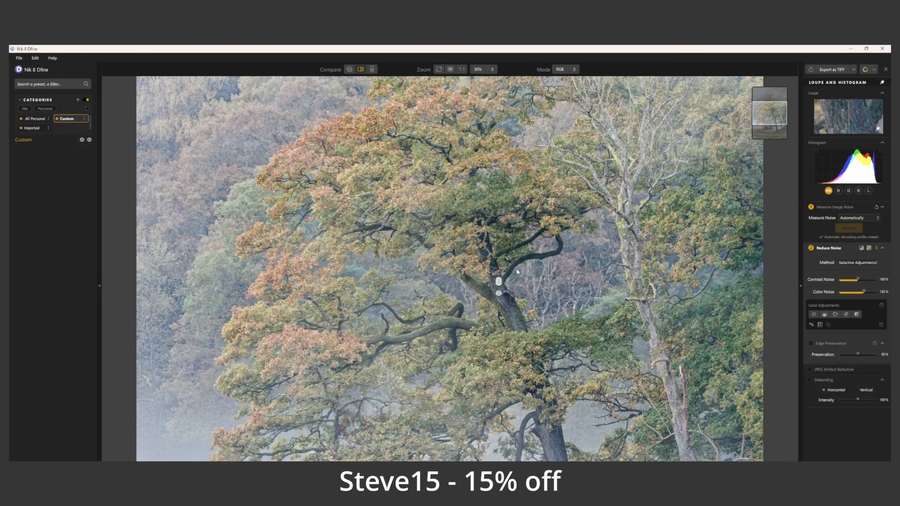
scroll(531, 315, "down", 1)
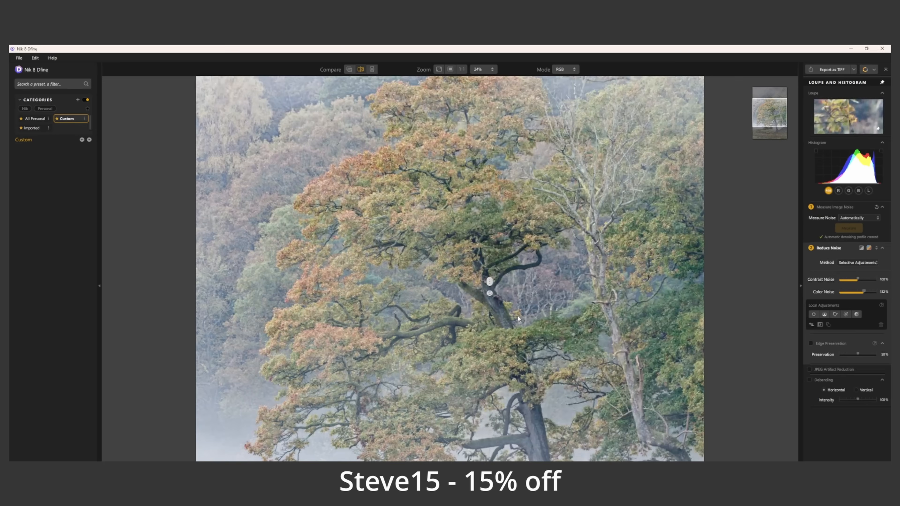
scroll(518, 316, "down", 1)
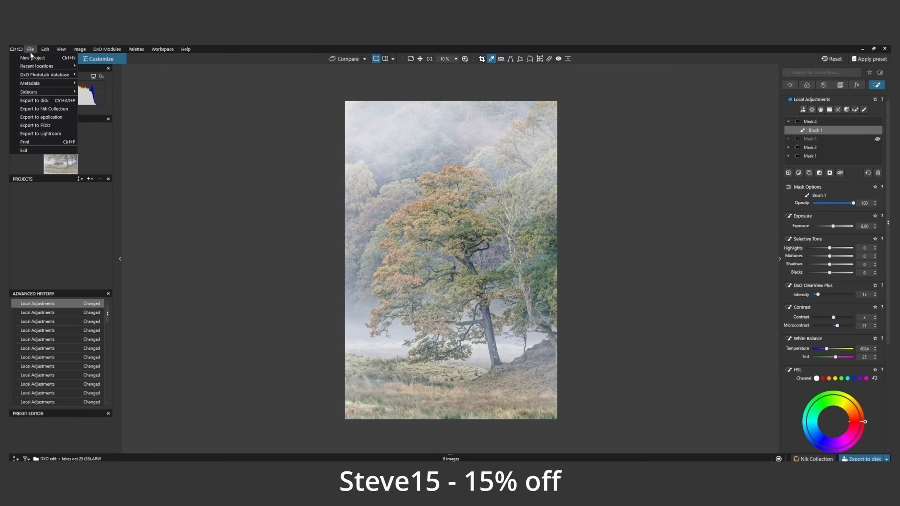
- Back in DxO PhotoLab, open the export-to-disk options for the edited photo
left_click(33, 102)
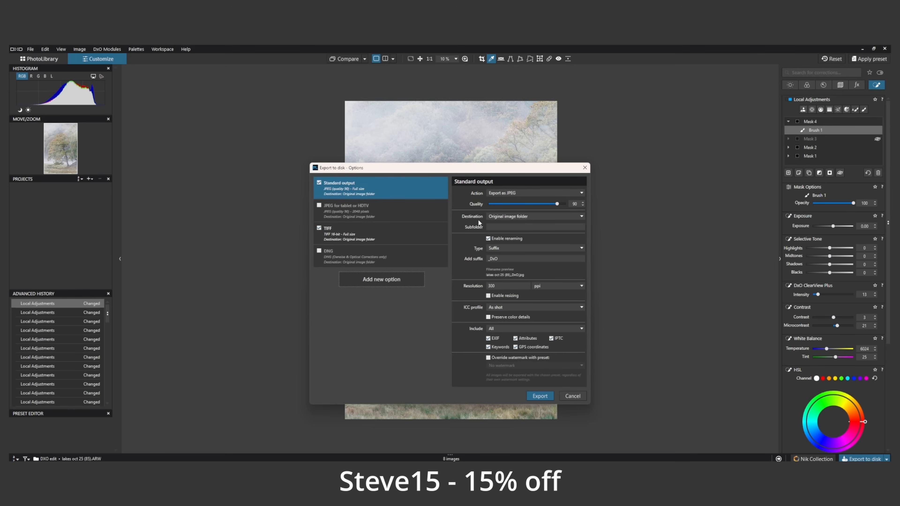